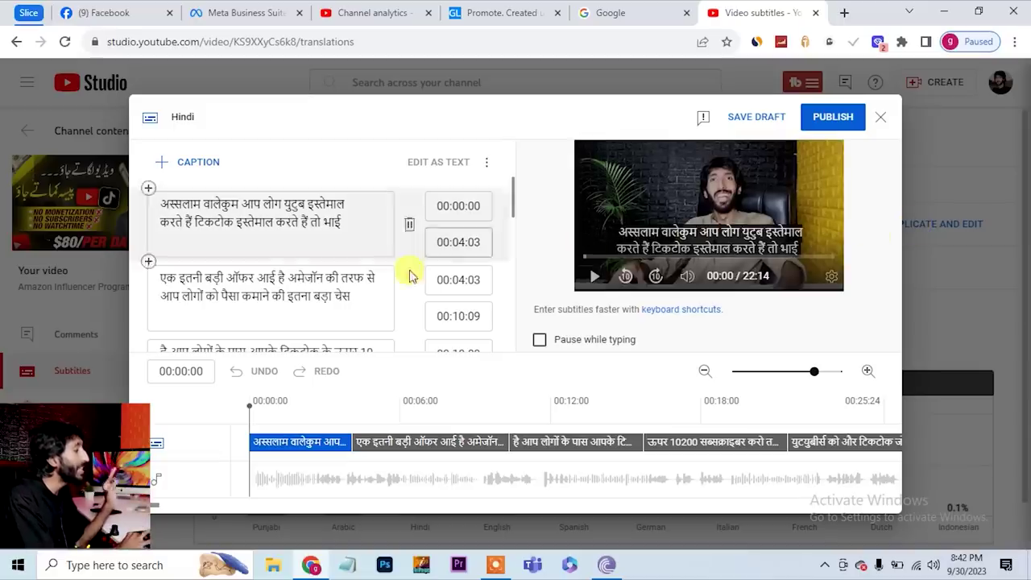
Step: Review and publish the Hindi subtitles, and check them on the video's watch page
{"action": "scroll", "coordinate": [395, 336], "scroll_direction": "down", "scroll_amount": 20}
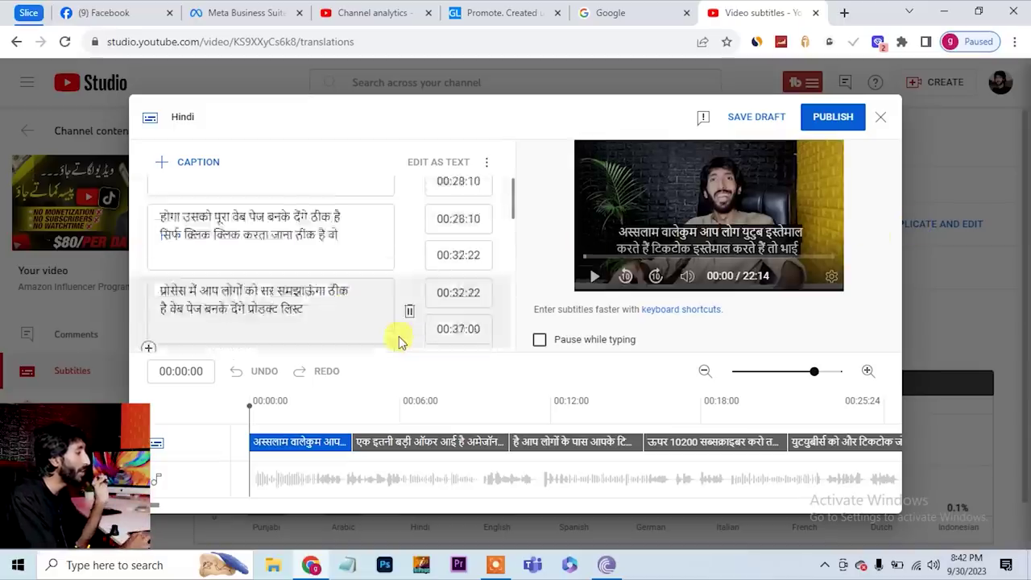
{"action": "scroll", "coordinate": [400, 342], "scroll_direction": "down", "scroll_amount": 20}
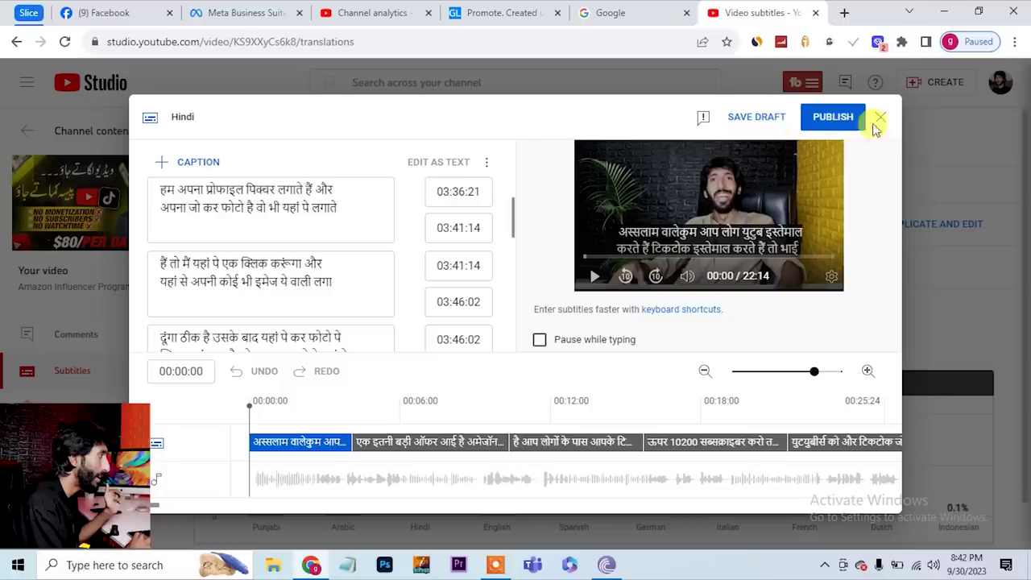
{"action": "left_click", "coordinate": [835, 117]}
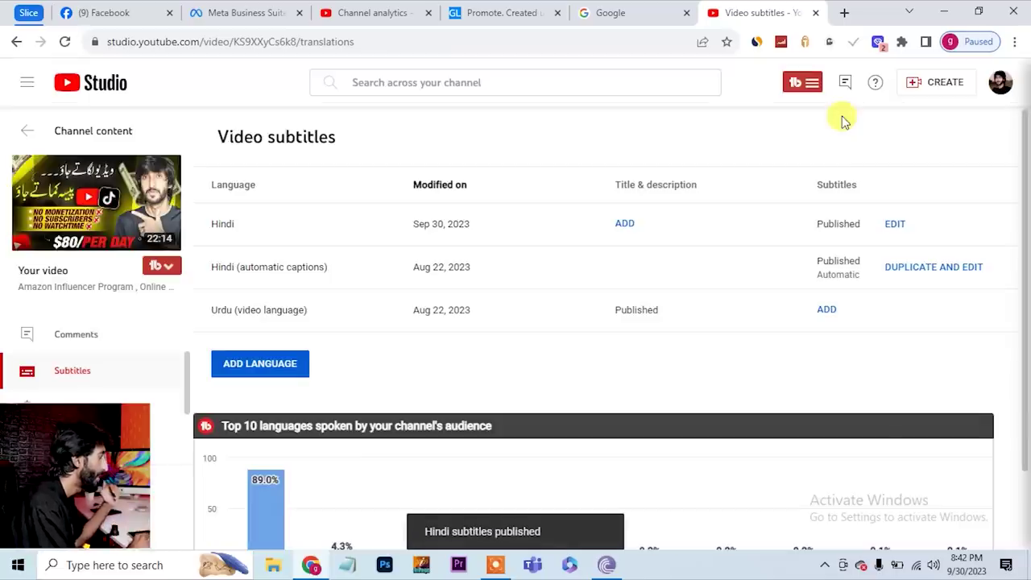
{"action": "left_click", "coordinate": [89, 207]}
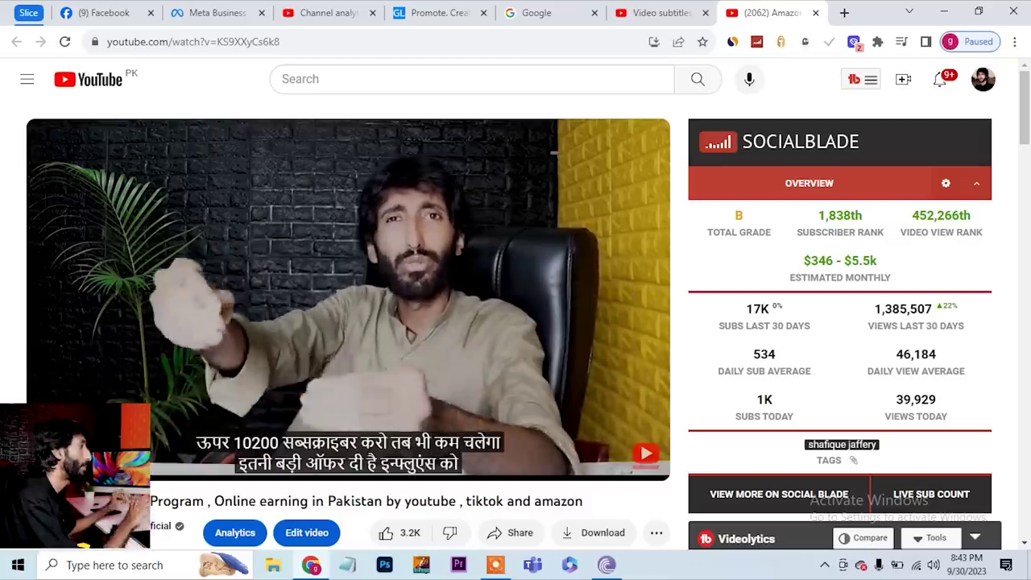
{"action": "left_click", "coordinate": [817, 14]}
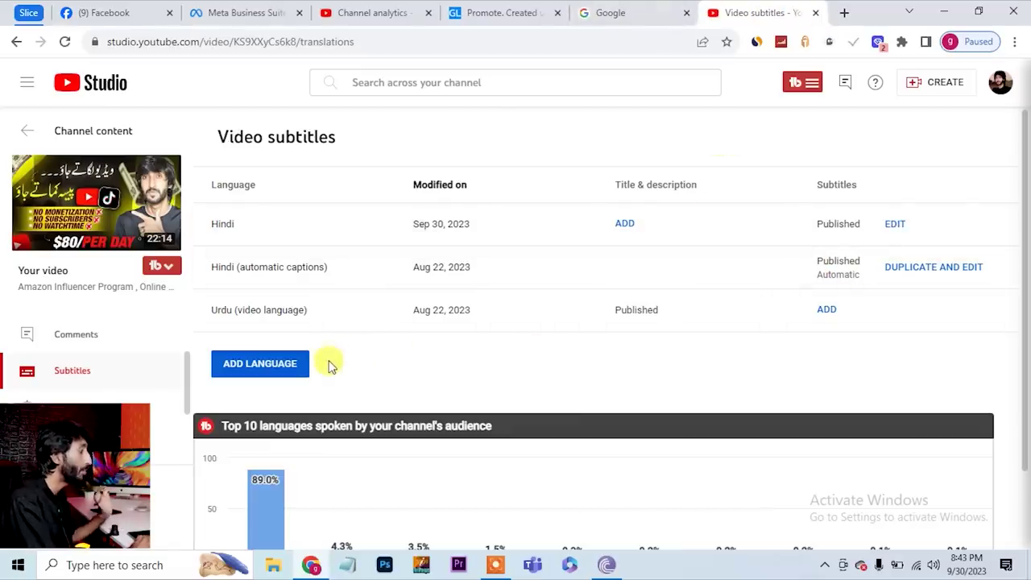
Step: Add English as a subtitle language and try to auto-translate its captions, reading the auto-translate help
{"action": "left_click", "coordinate": [284, 367]}
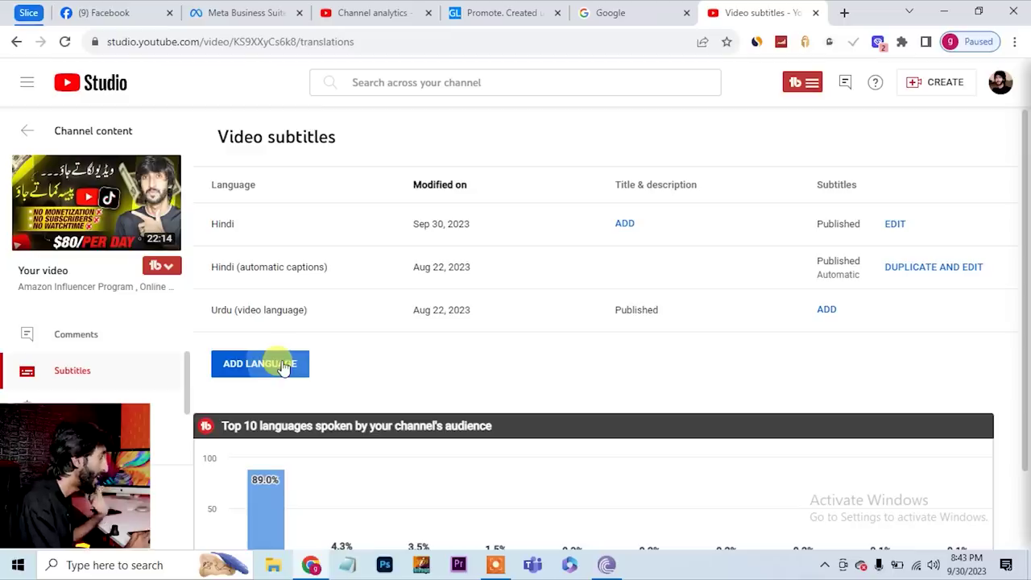
{"action": "scroll", "coordinate": [515, 398], "scroll_direction": "down", "scroll_amount": 15}
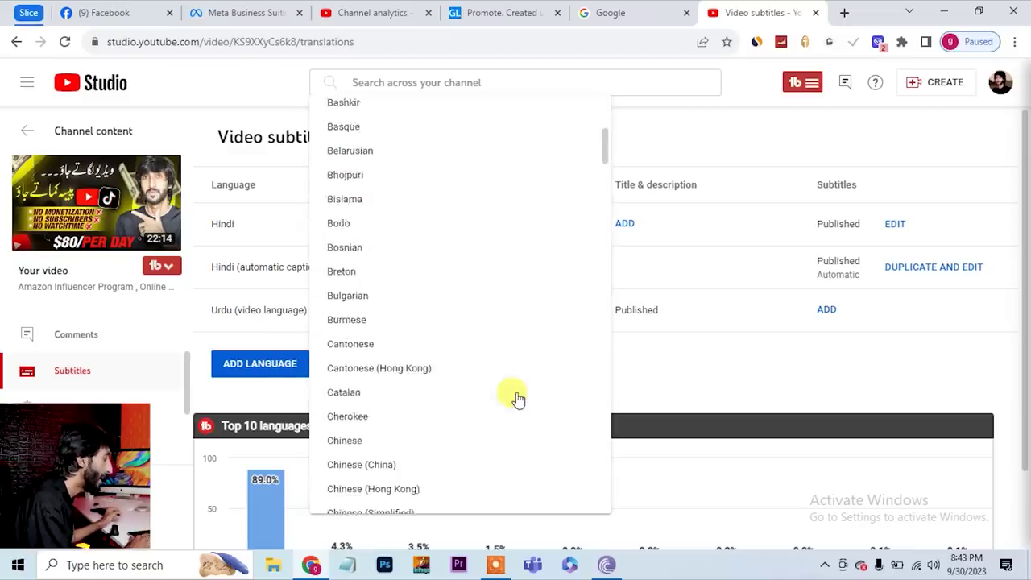
{"action": "scroll", "coordinate": [515, 398], "scroll_direction": "down", "scroll_amount": 2}
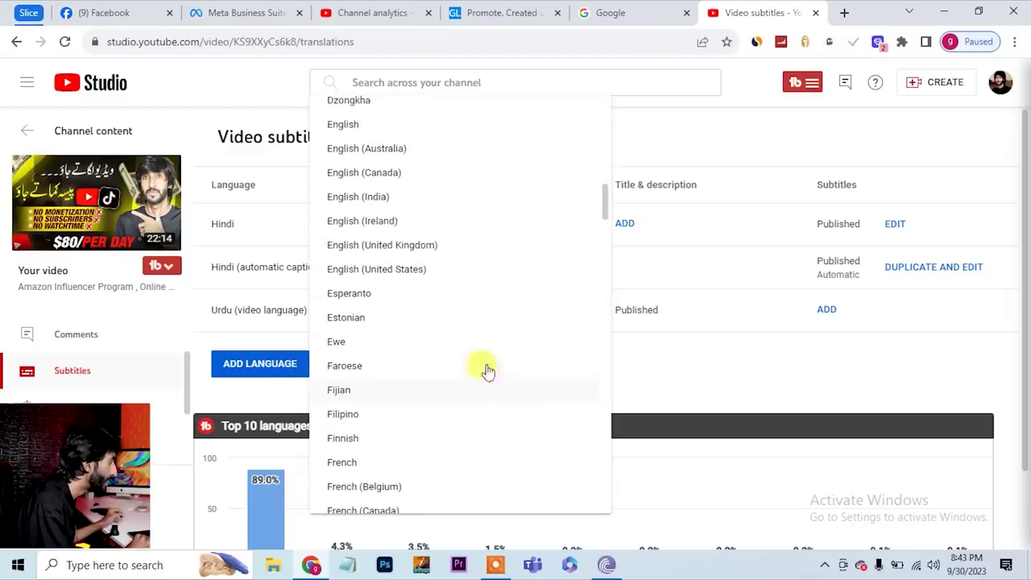
{"action": "left_click", "coordinate": [355, 123]}
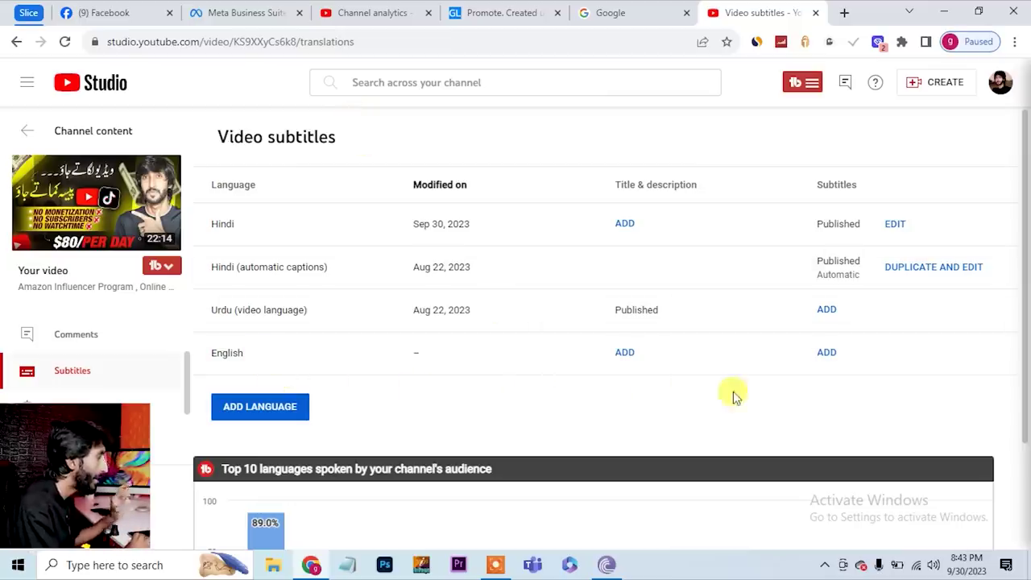
{"action": "left_click", "coordinate": [827, 354]}
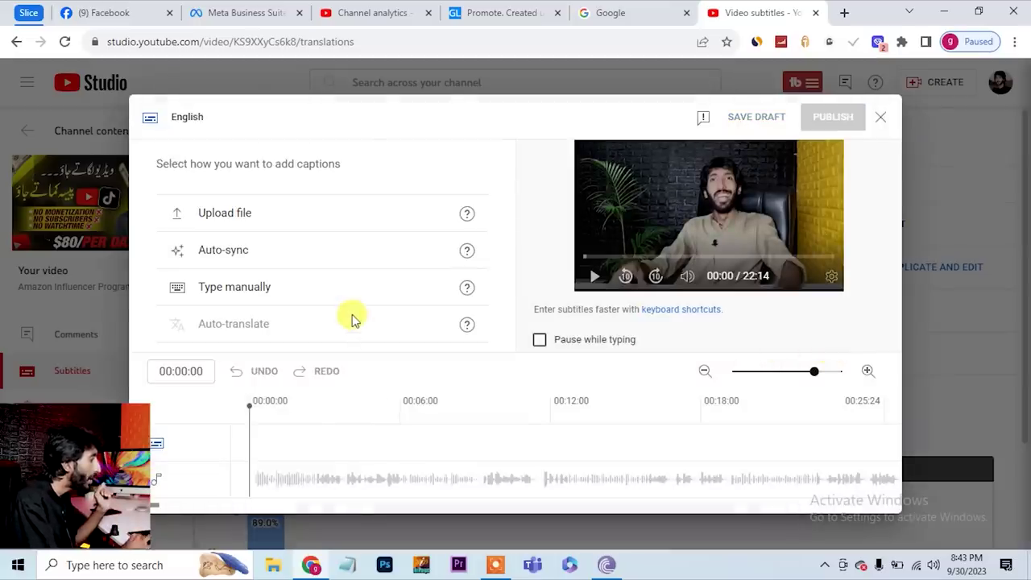
{"action": "mouse_move", "coordinate": [464, 327]}
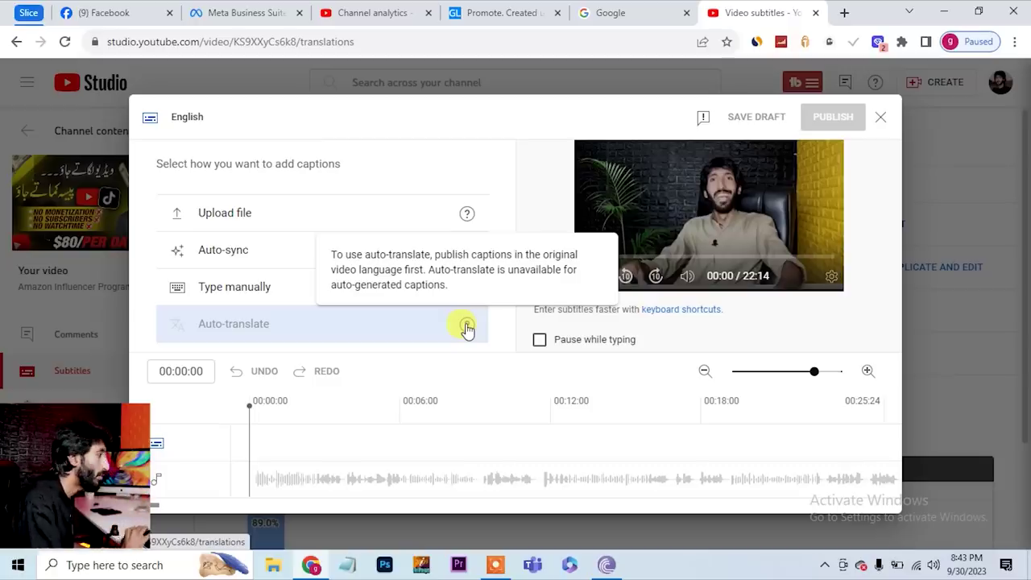
{"action": "left_click", "coordinate": [881, 121]}
Step: Open the video's details page in a new browser tab and switch to it
{"action": "scroll", "coordinate": [105, 376], "scroll_direction": "up", "scroll_amount": 2}
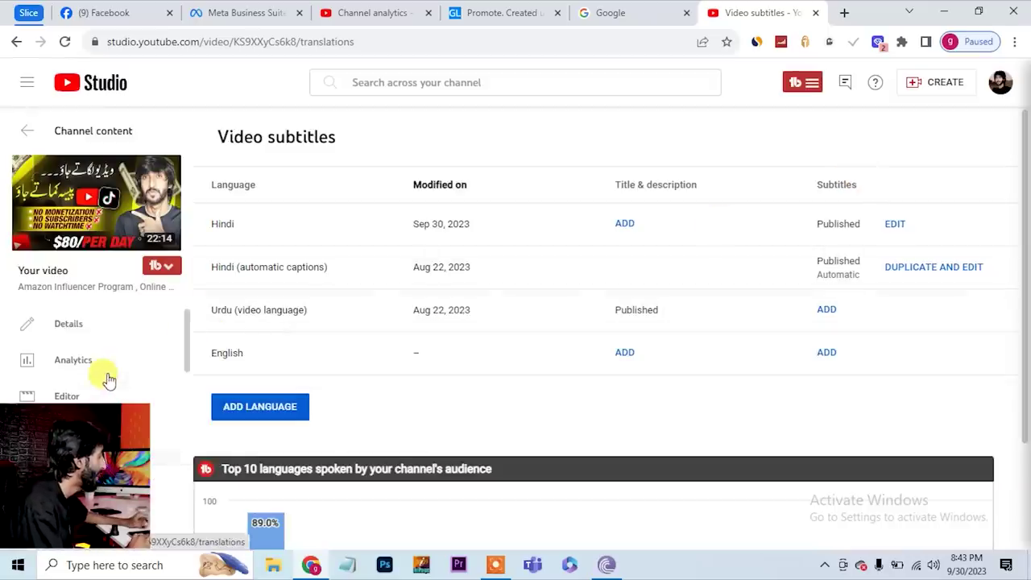
{"action": "middle_click", "coordinate": [64, 326]}
{"action": "left_click", "coordinate": [746, 11]}
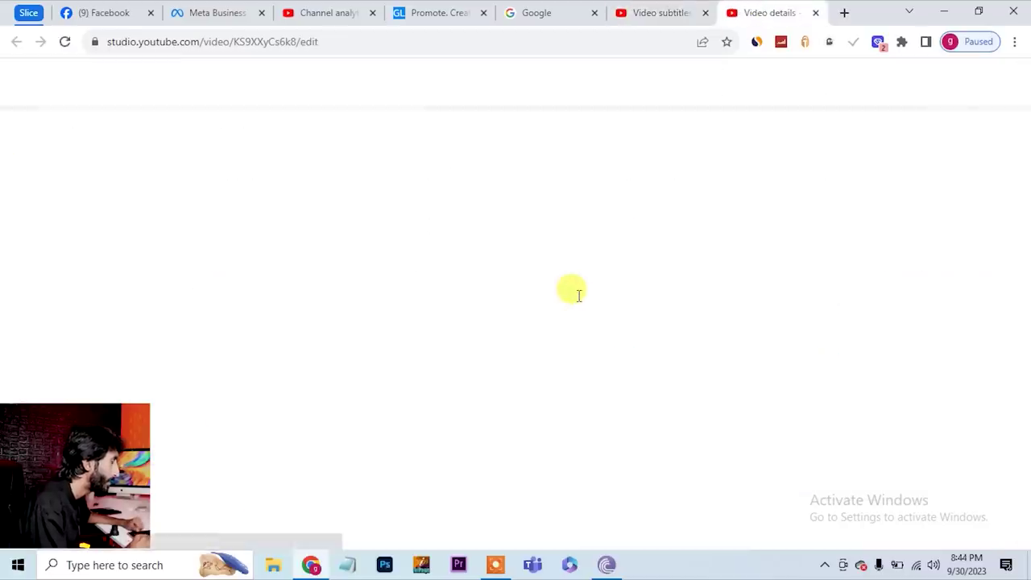
Step: Set the video language to Hindi in the language and captions certification section and save the video details
{"action": "scroll", "coordinate": [655, 463], "scroll_direction": "down", "scroll_amount": 7}
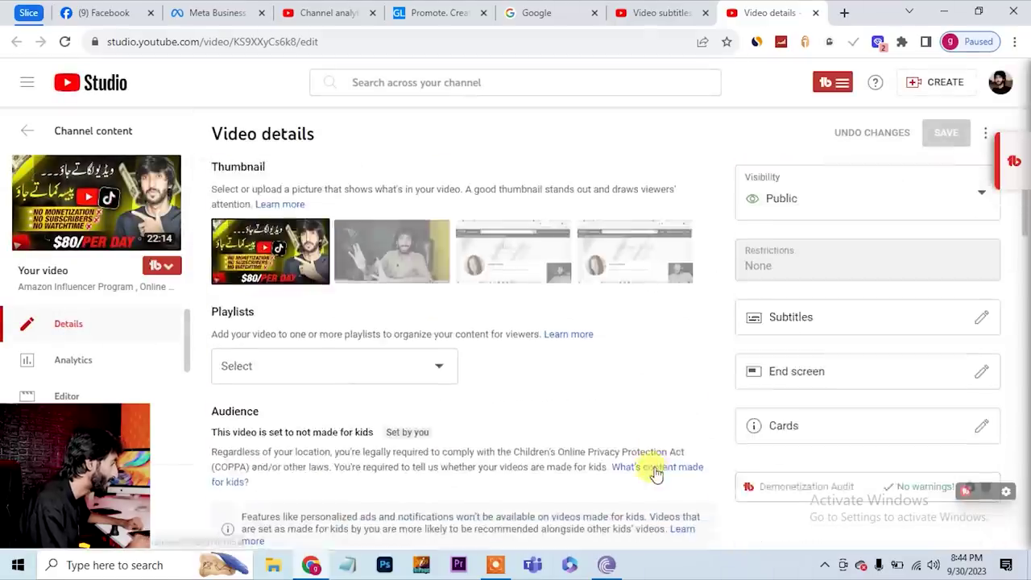
{"action": "scroll", "coordinate": [656, 471], "scroll_direction": "down", "scroll_amount": 8}
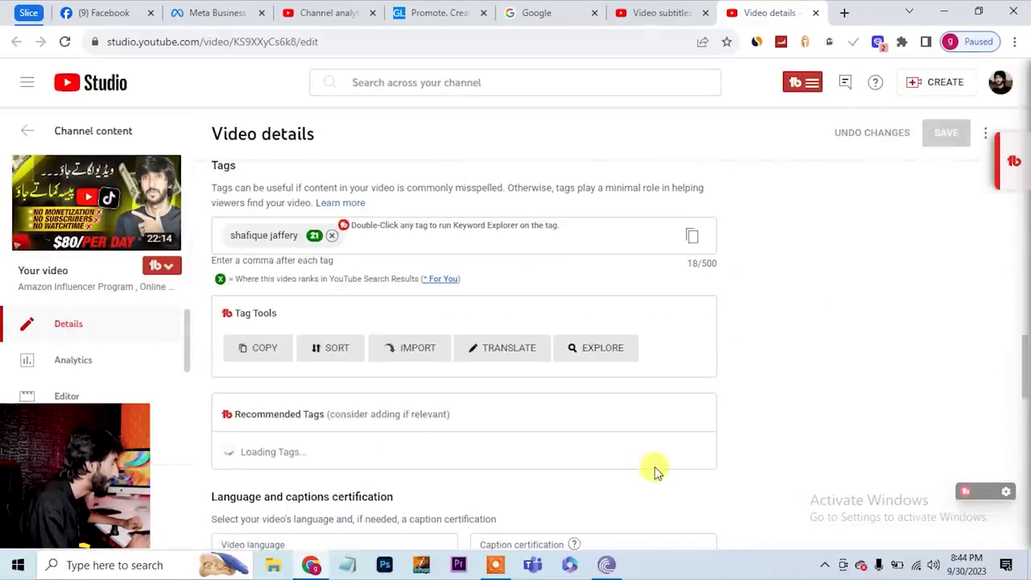
{"action": "scroll", "coordinate": [655, 471], "scroll_direction": "down", "scroll_amount": 3}
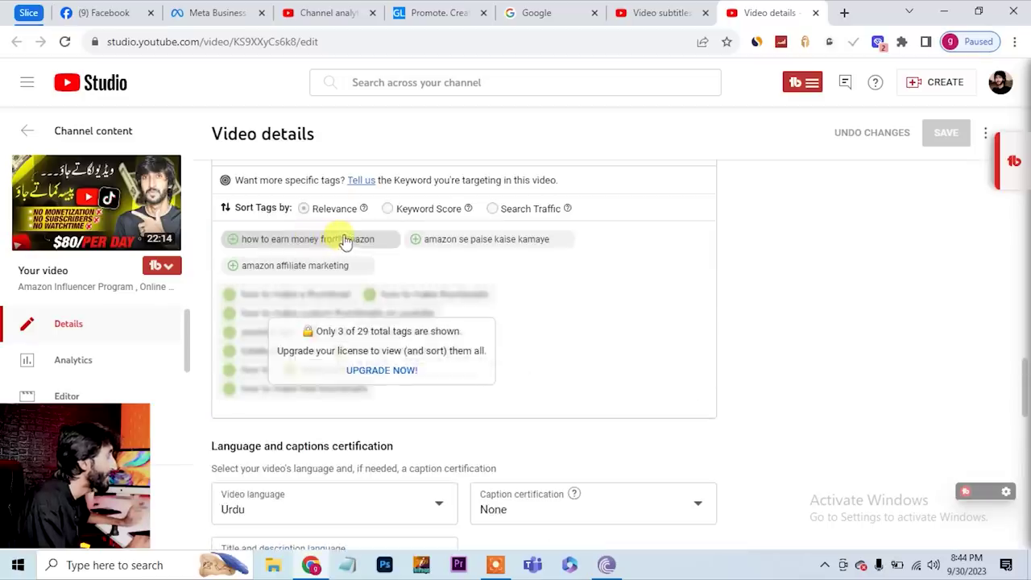
{"action": "scroll", "coordinate": [759, 377], "scroll_direction": "down", "scroll_amount": 3}
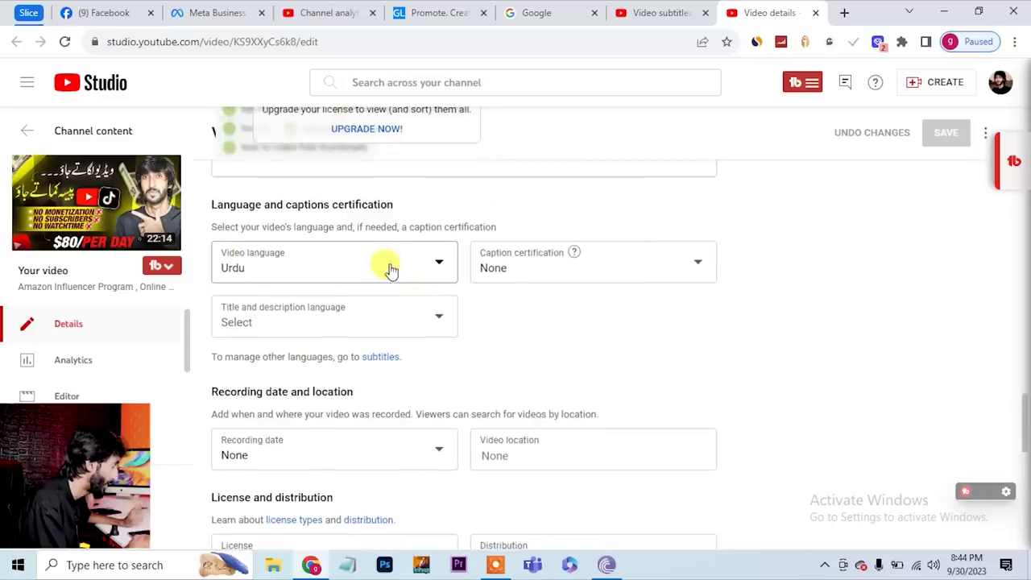
{"action": "left_click", "coordinate": [392, 267]}
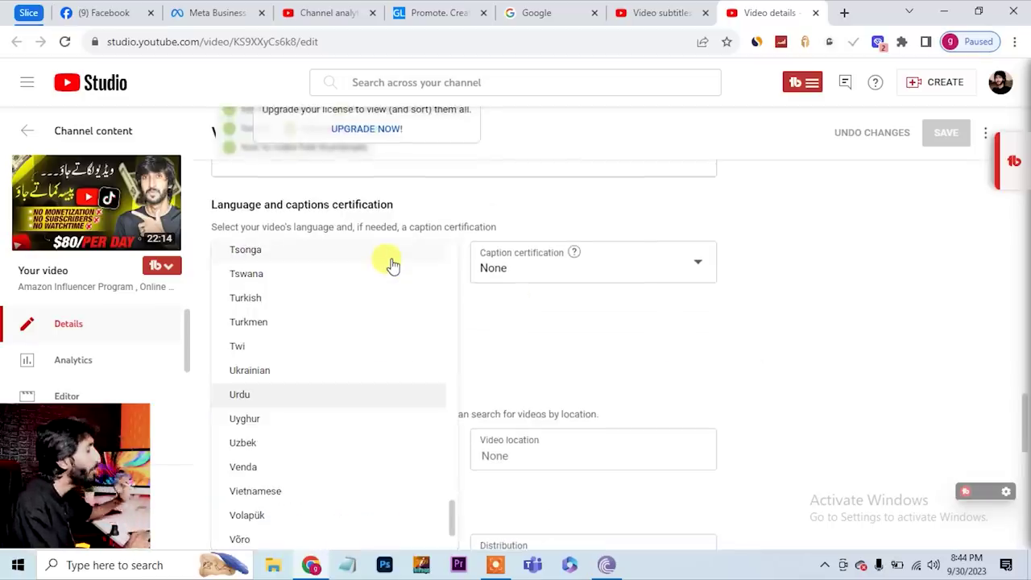
{"action": "scroll", "coordinate": [363, 444], "scroll_direction": "up", "scroll_amount": 3}
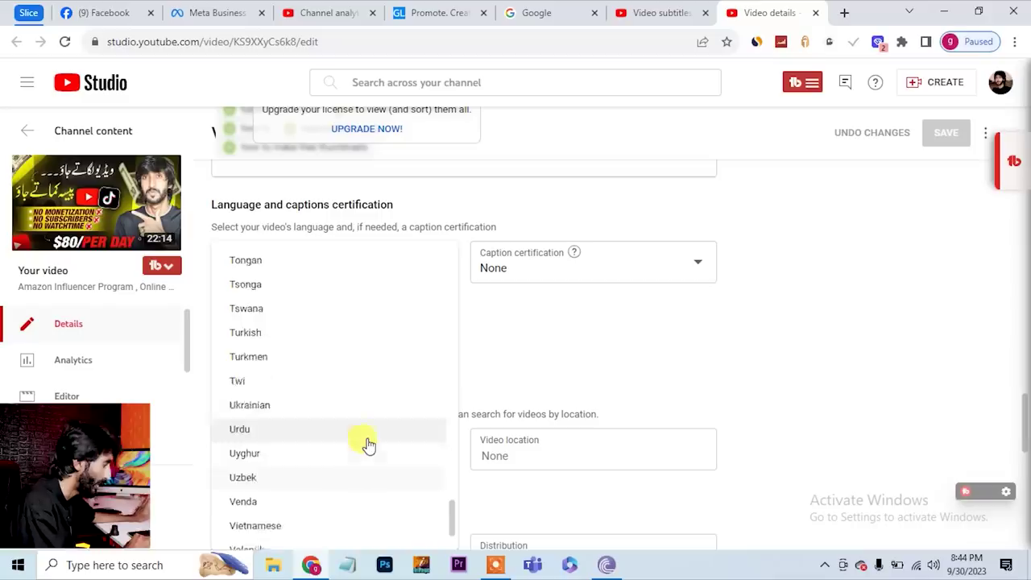
{"action": "scroll", "coordinate": [367, 444], "scroll_direction": "up", "scroll_amount": 10}
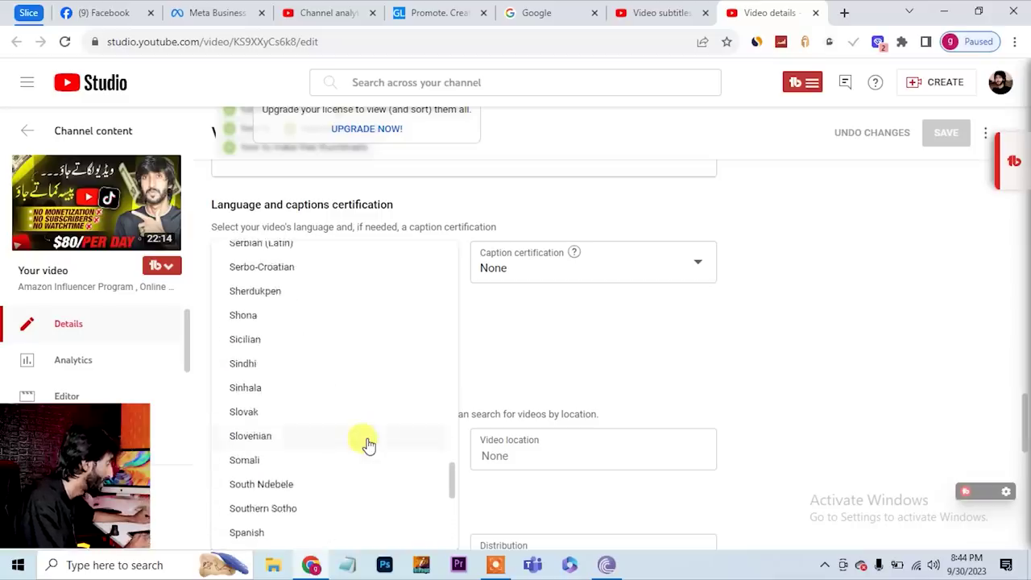
{"action": "scroll", "coordinate": [367, 443], "scroll_direction": "up", "scroll_amount": 3}
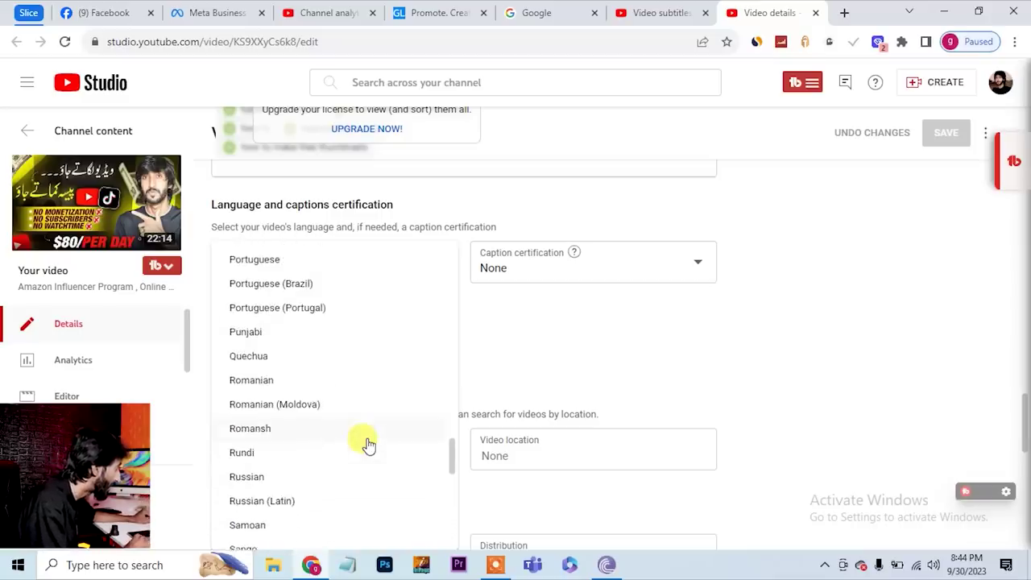
{"action": "scroll", "coordinate": [367, 443], "scroll_direction": "up", "scroll_amount": 20}
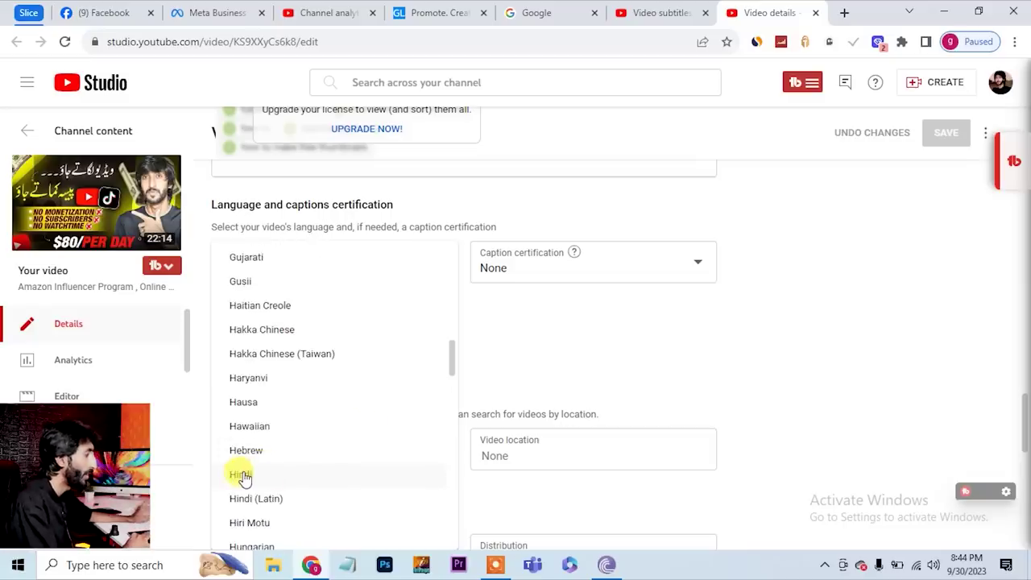
{"action": "left_click", "coordinate": [242, 475]}
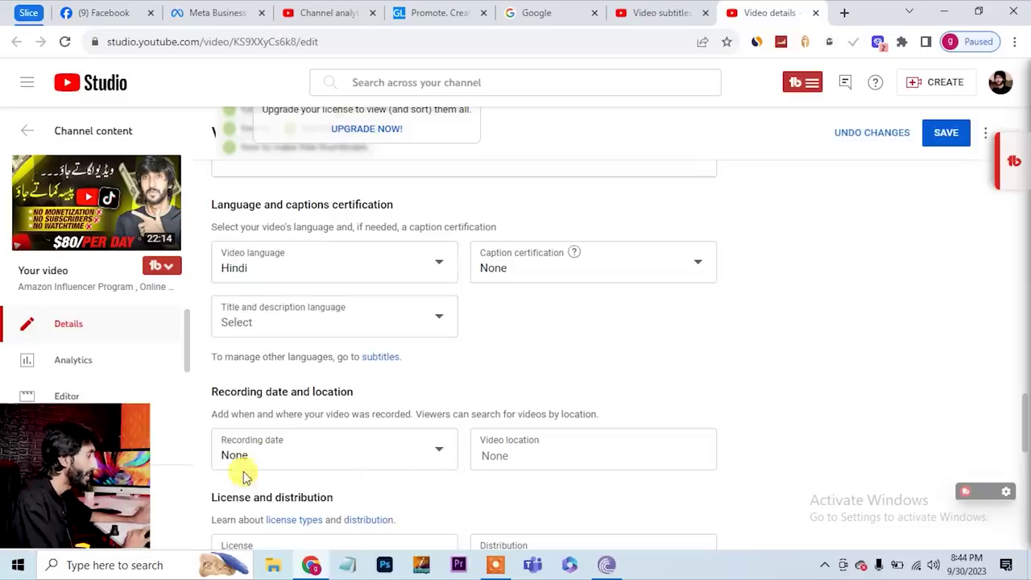
{"action": "left_click", "coordinate": [934, 137]}
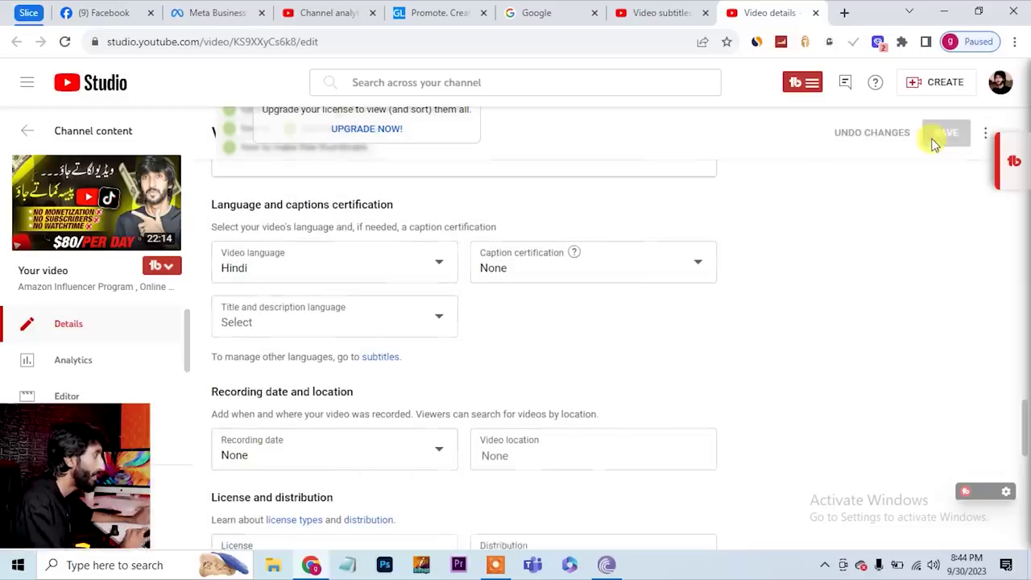
Step: Return to the video subtitles page, reload it and check the Hindi video language entry
{"action": "left_click", "coordinate": [662, 13]}
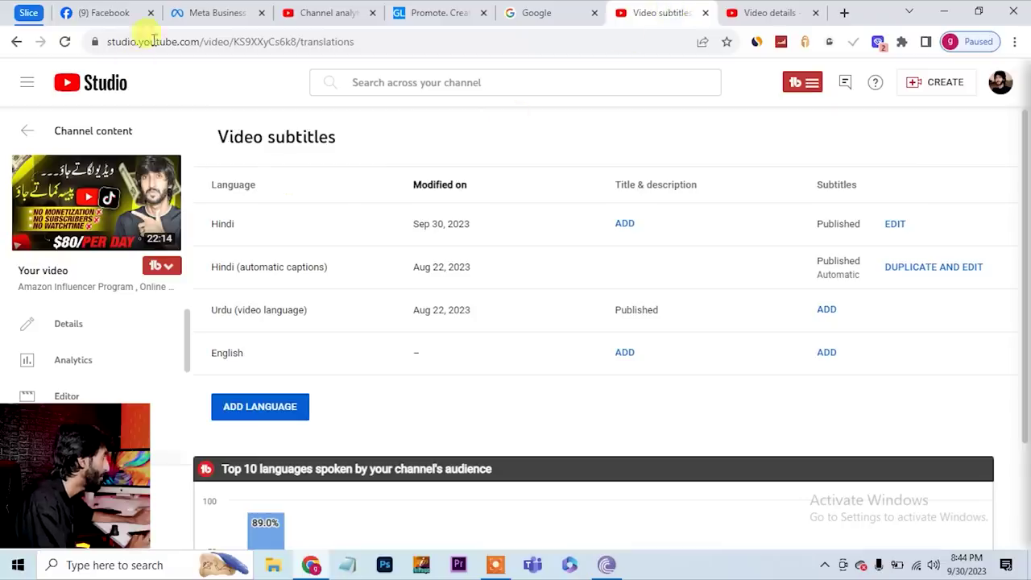
{"action": "left_click", "coordinate": [66, 45]}
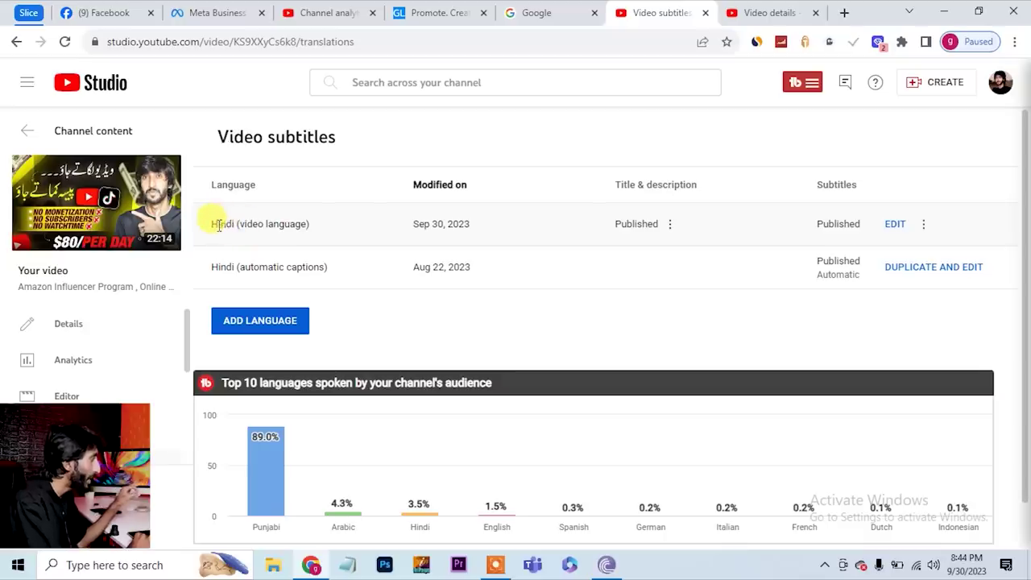
{"action": "left_click_drag", "start_coordinate": [229, 224], "coordinate": [303, 226]}
Step: Add English as a subtitle language for the video
{"action": "left_click", "coordinate": [257, 330]}
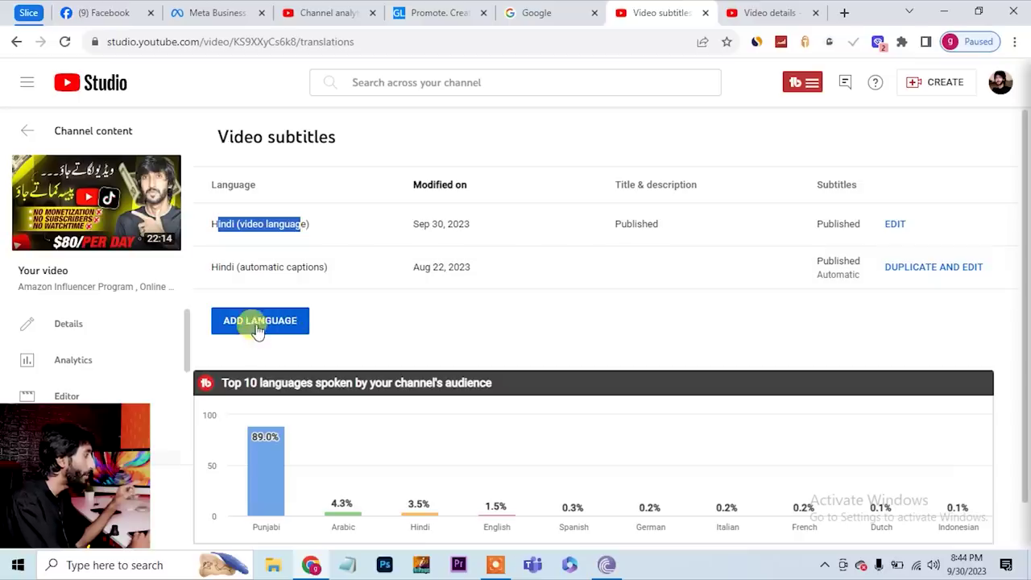
{"action": "left_click", "coordinate": [256, 322]}
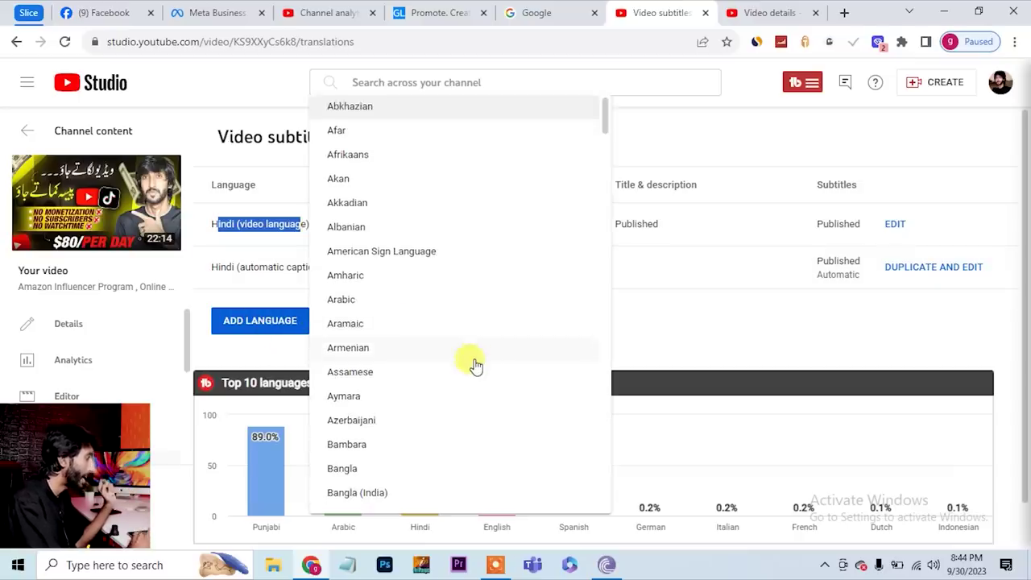
{"action": "scroll", "coordinate": [473, 362], "scroll_direction": "down", "scroll_amount": 15}
{"action": "scroll", "coordinate": [475, 364], "scroll_direction": "down", "scroll_amount": 1}
{"action": "scroll", "coordinate": [475, 365], "scroll_direction": "up", "scroll_amount": 5}
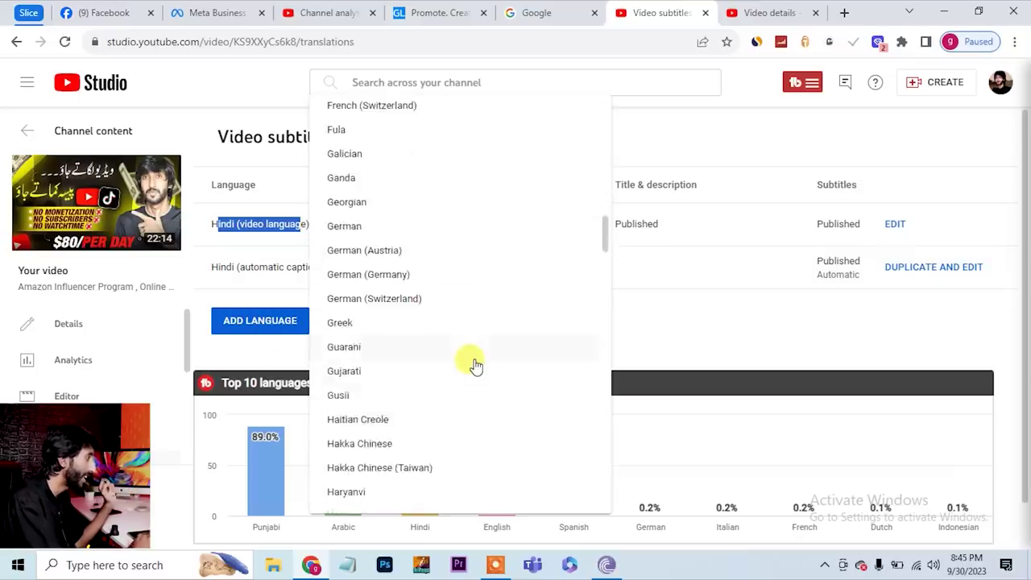
{"action": "scroll", "coordinate": [475, 364], "scroll_direction": "up", "scroll_amount": 4}
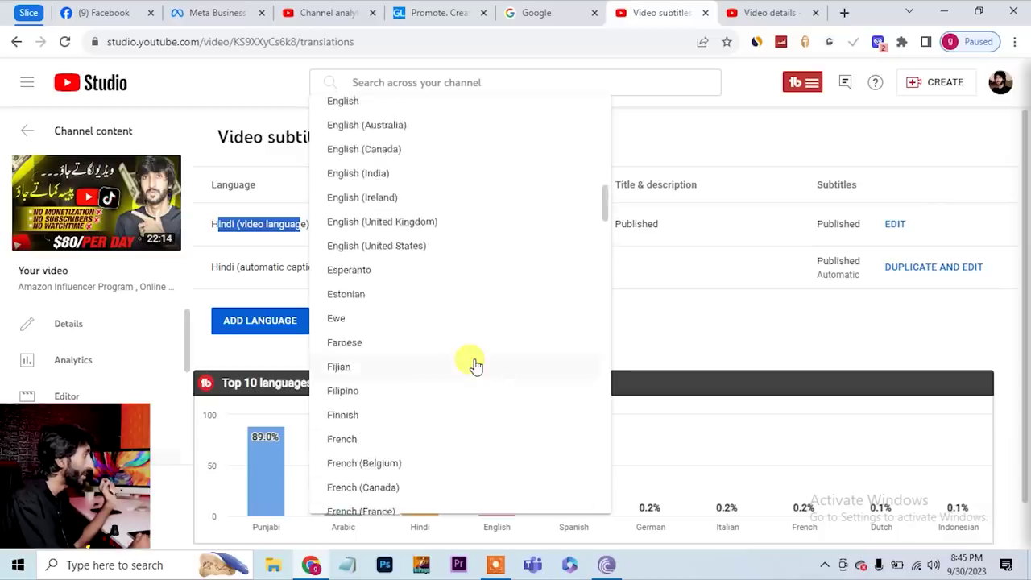
{"action": "left_click", "coordinate": [355, 207]}
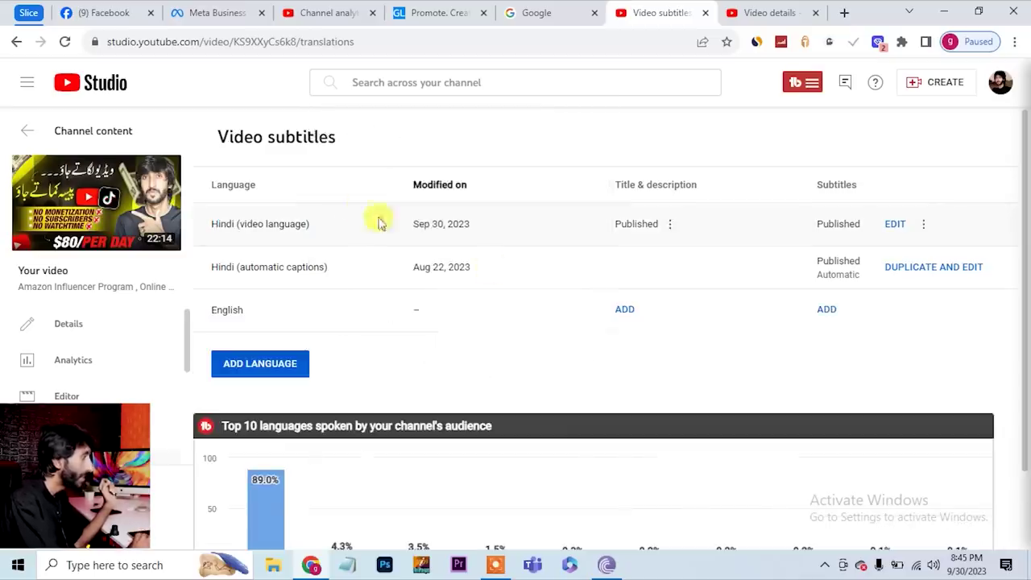
Step: Create English subtitles with auto-translate and publish them
{"action": "left_click", "coordinate": [827, 311]}
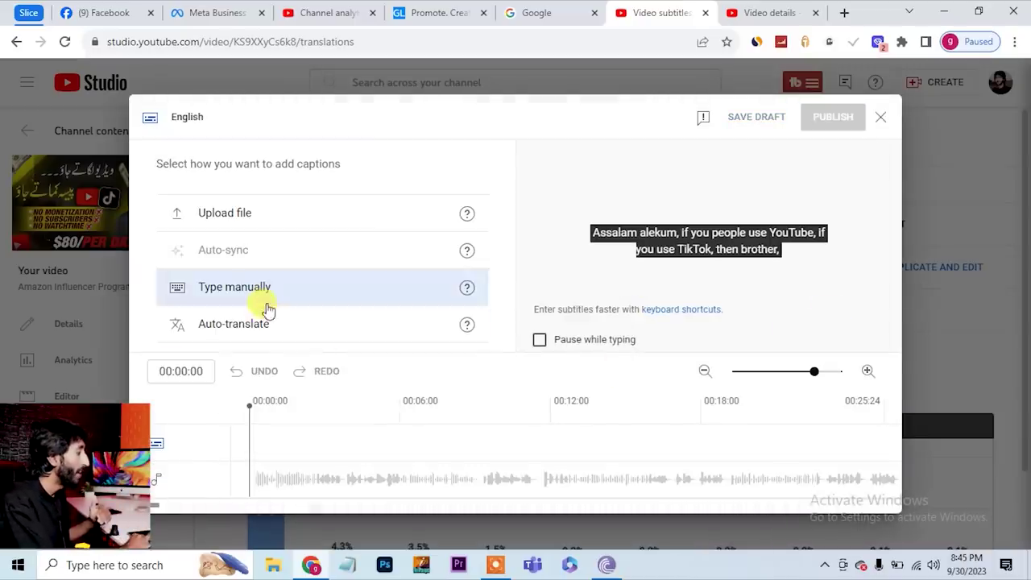
{"action": "left_click", "coordinate": [244, 323]}
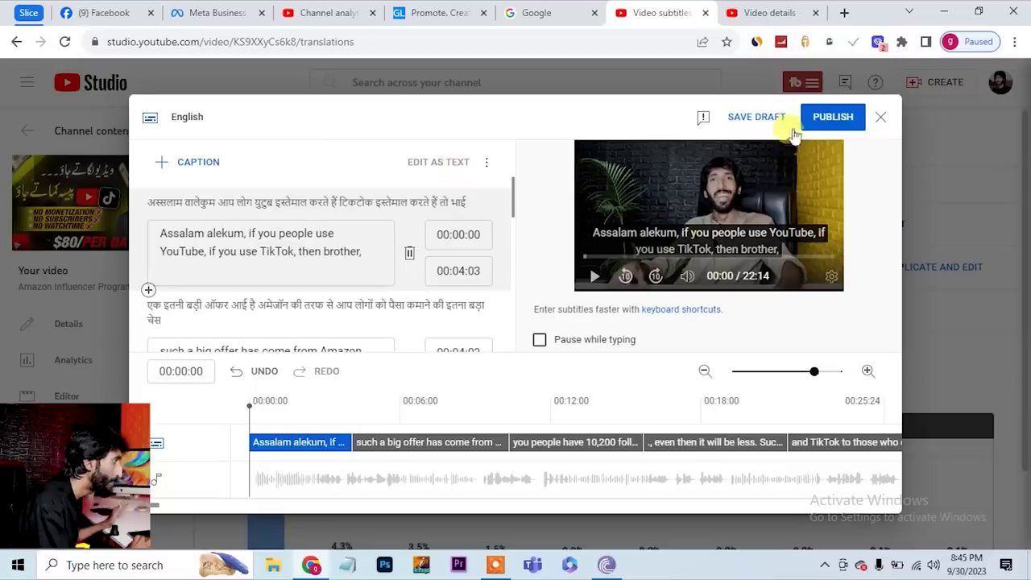
{"action": "left_click", "coordinate": [829, 117]}
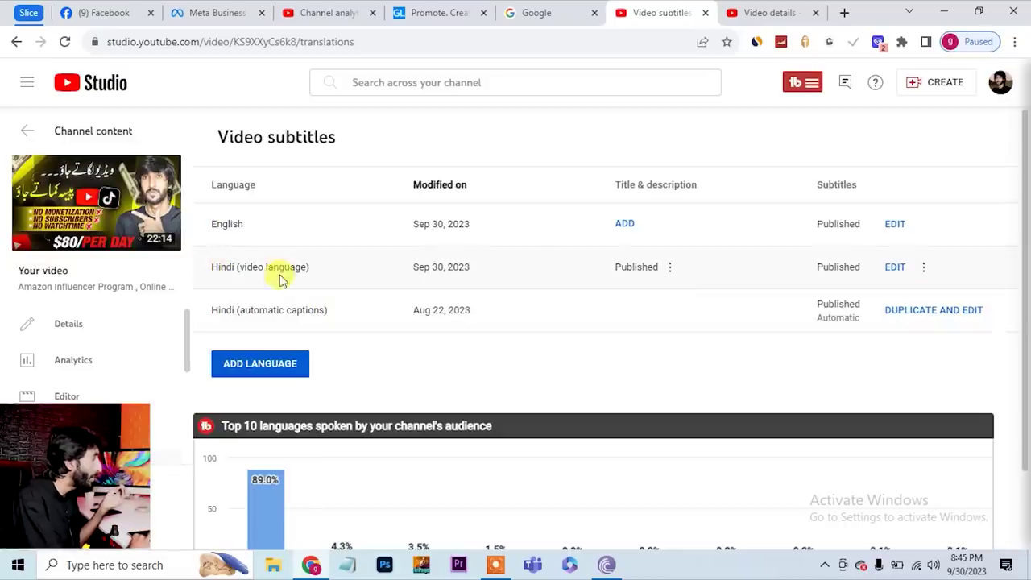
Step: Unpublish the Hindi (video language) subtitles
{"action": "left_click", "coordinate": [923, 269]}
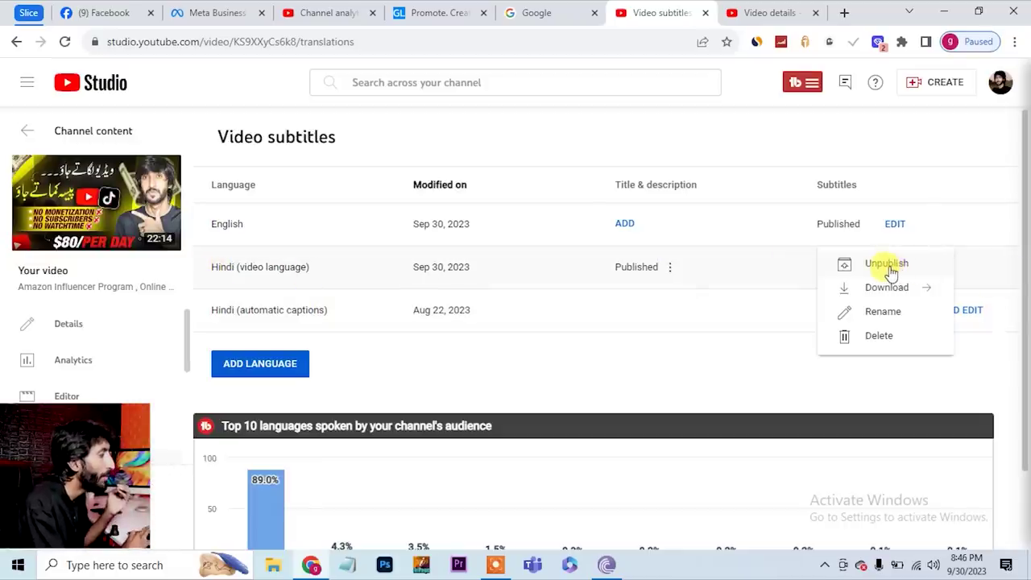
{"action": "left_click", "coordinate": [889, 265]}
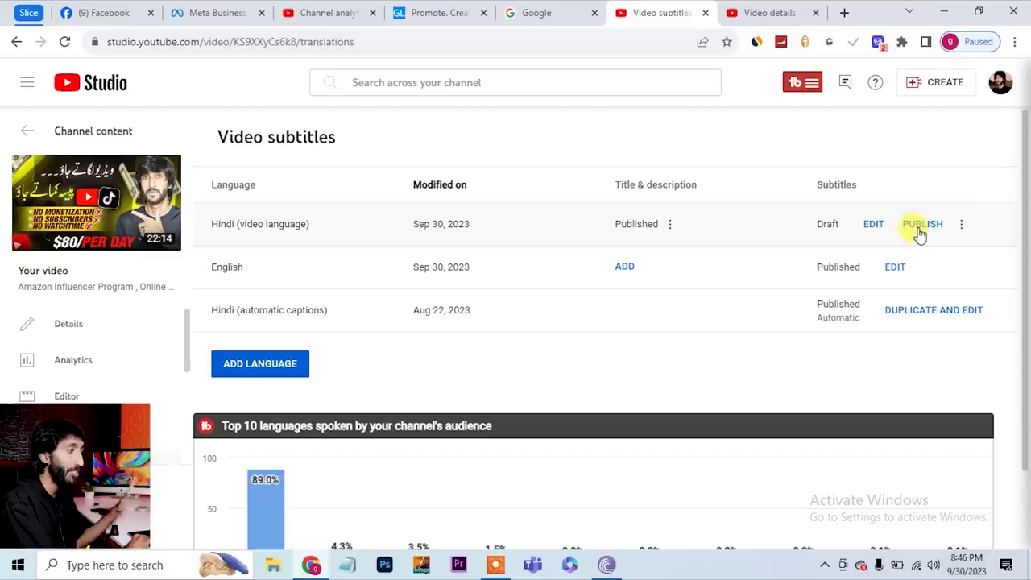
Step: Open the video's public watch page and check the English captions during playback
{"action": "mouse_move", "coordinate": [66, 227]}
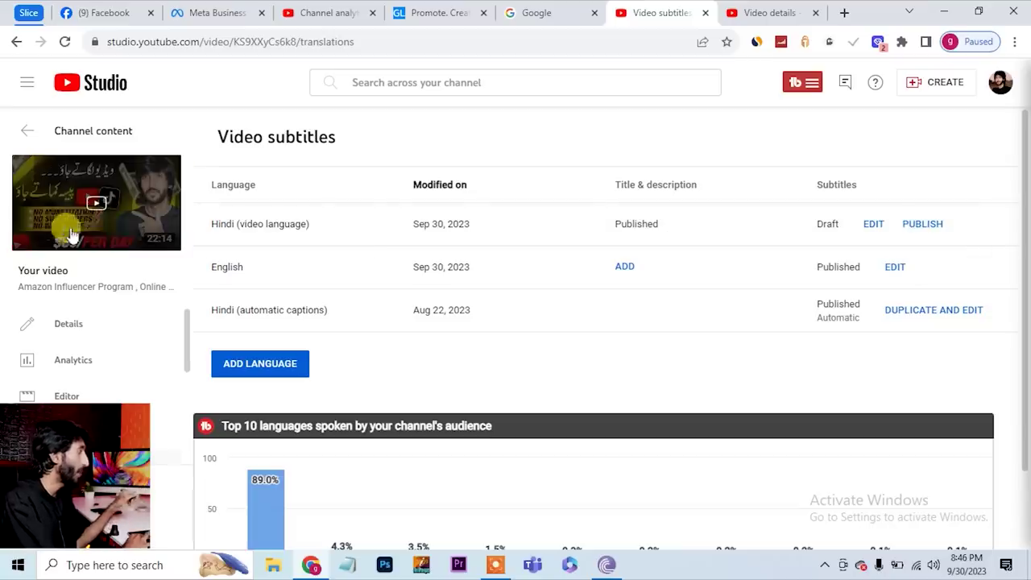
{"action": "left_click", "coordinate": [107, 206]}
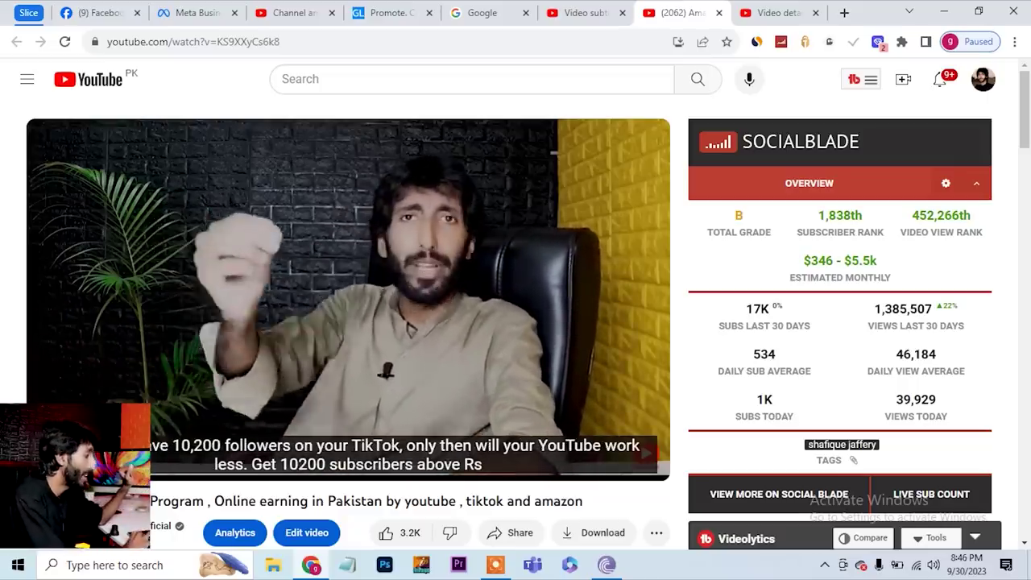
{"action": "scroll", "coordinate": [409, 391], "scroll_direction": "down", "scroll_amount": 3}
{"action": "scroll", "coordinate": [411, 392], "scroll_direction": "up", "scroll_amount": 2}
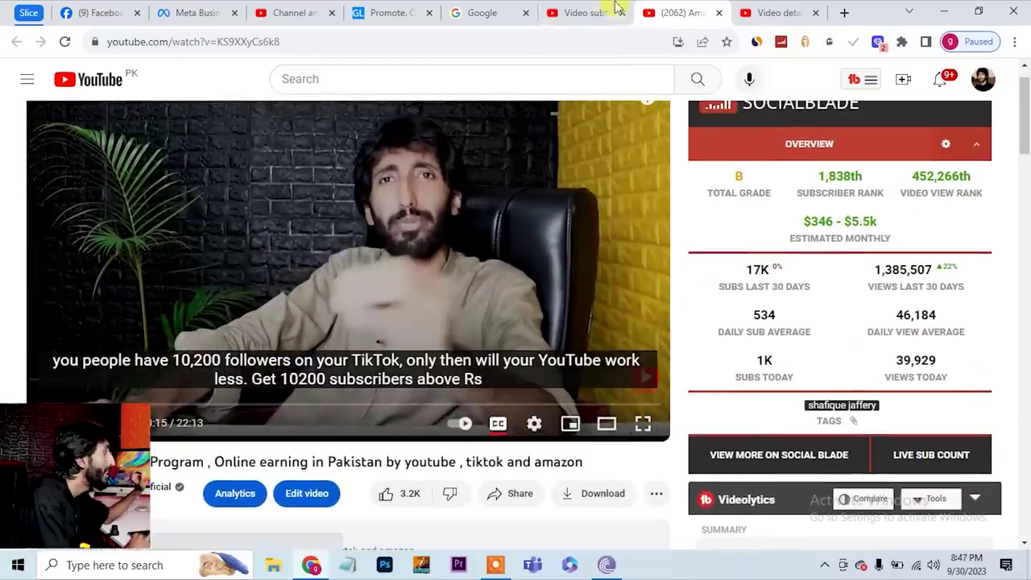
Step: Add and publish an English title for the video using the original-language title, and reload the video subtitles page
{"action": "left_click", "coordinate": [589, 12]}
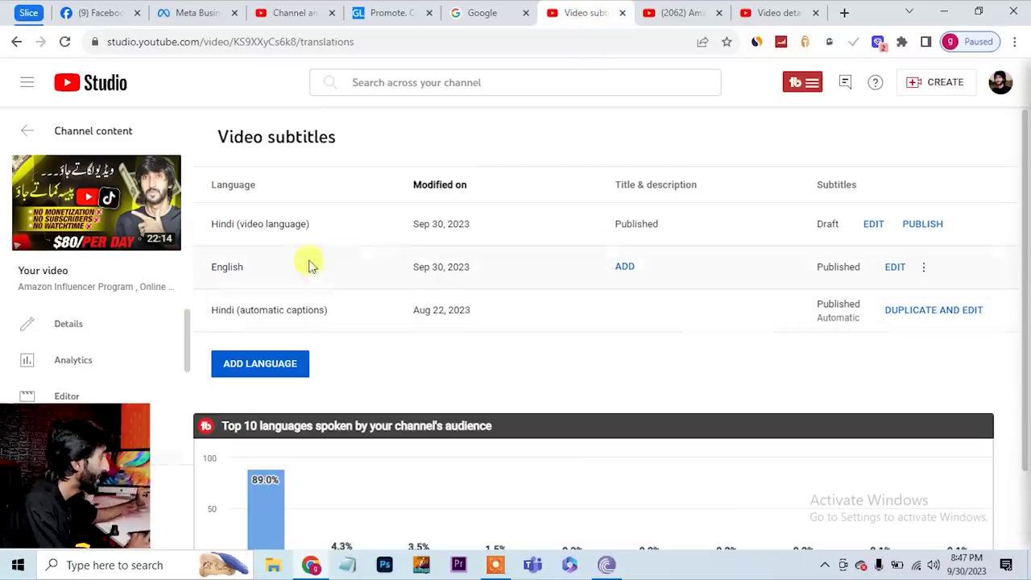
{"action": "left_click", "coordinate": [622, 266]}
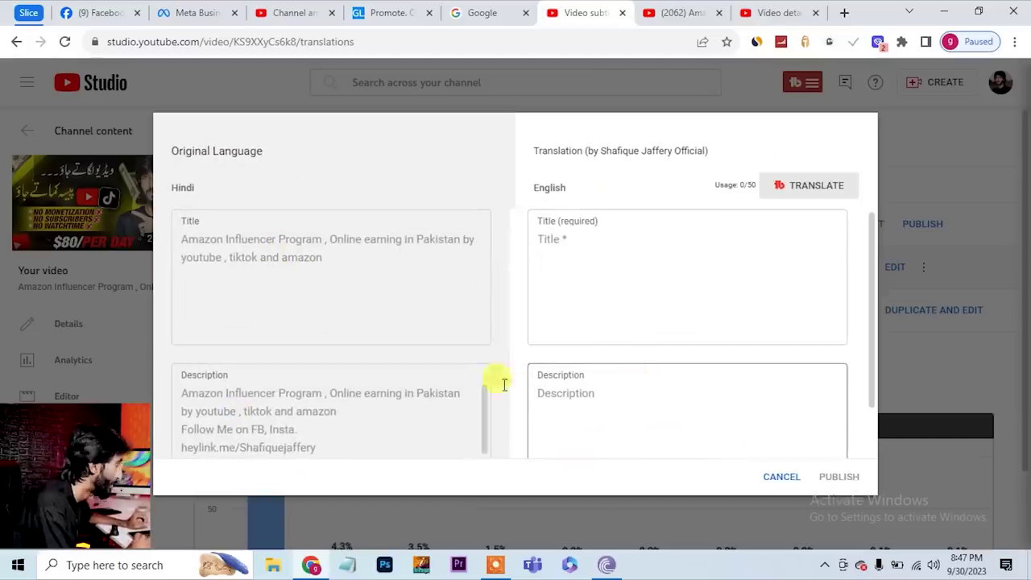
{"action": "left_click_drag", "start_coordinate": [274, 278], "coordinate": [185, 243]}
{"action": "key", "text": "ctrl+c"}
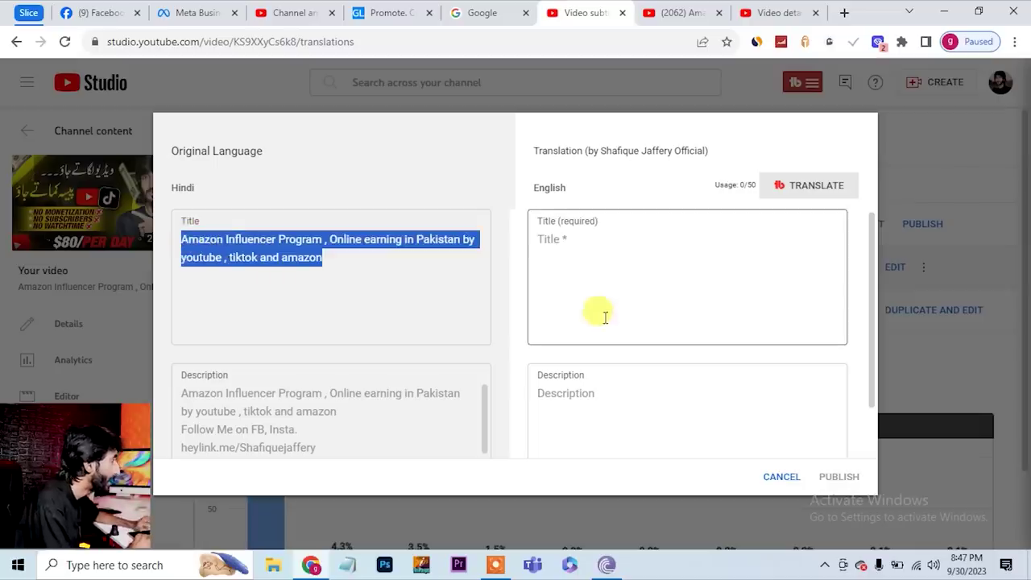
{"action": "left_click", "coordinate": [587, 278]}
{"action": "key", "text": "ctrl+v"}
{"action": "key", "text": "Escape"}
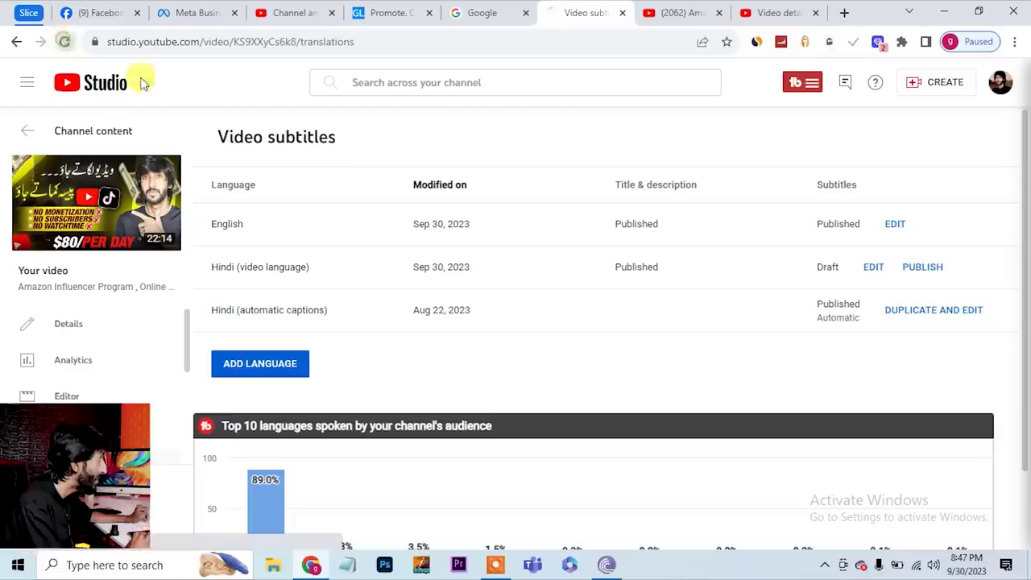
{"action": "key", "text": "F5"}
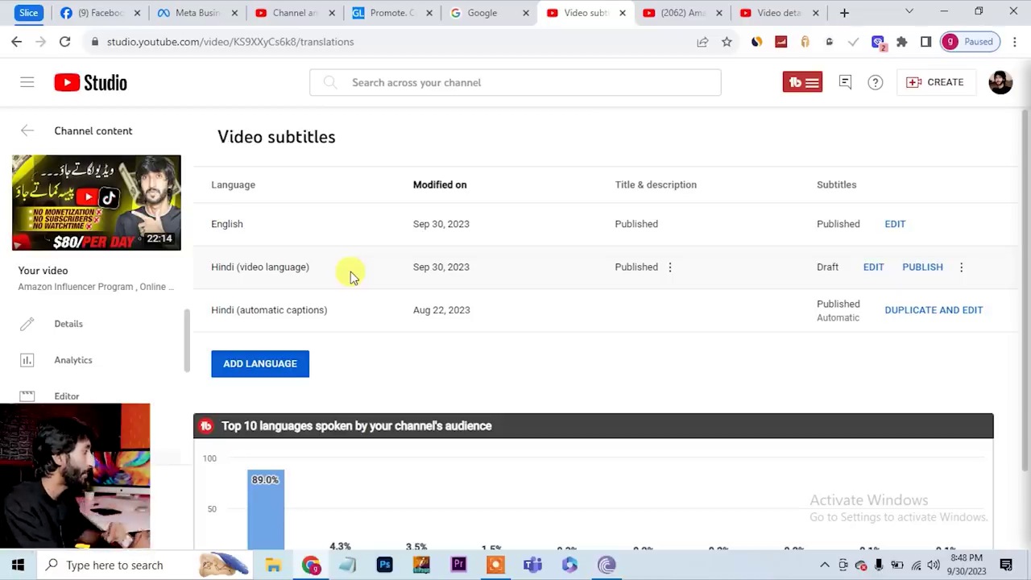
Step: Add Arabic as a subtitle language, check its caption creation options and close the caption editor
{"action": "left_click", "coordinate": [285, 372]}
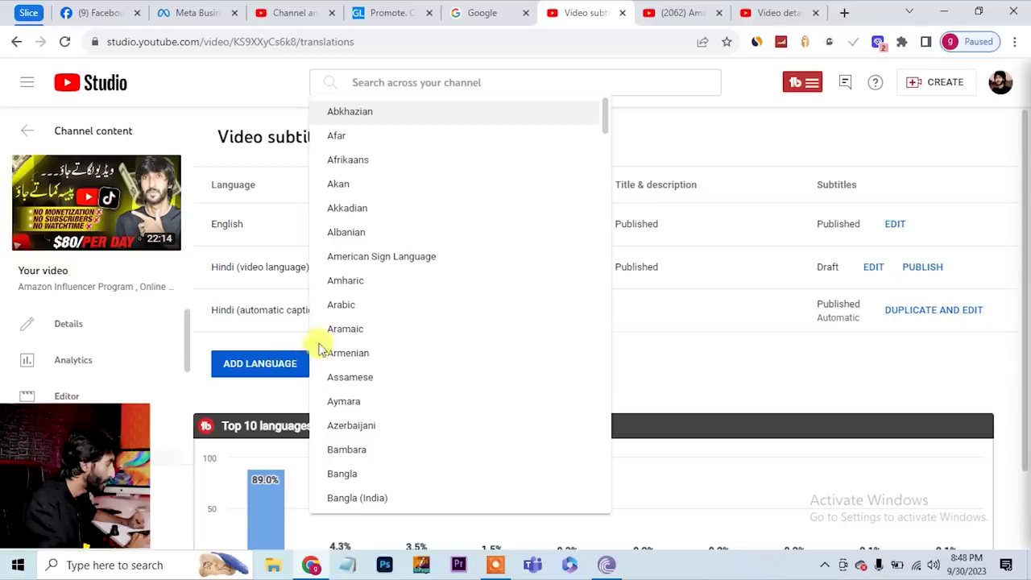
{"action": "left_click", "coordinate": [368, 308]}
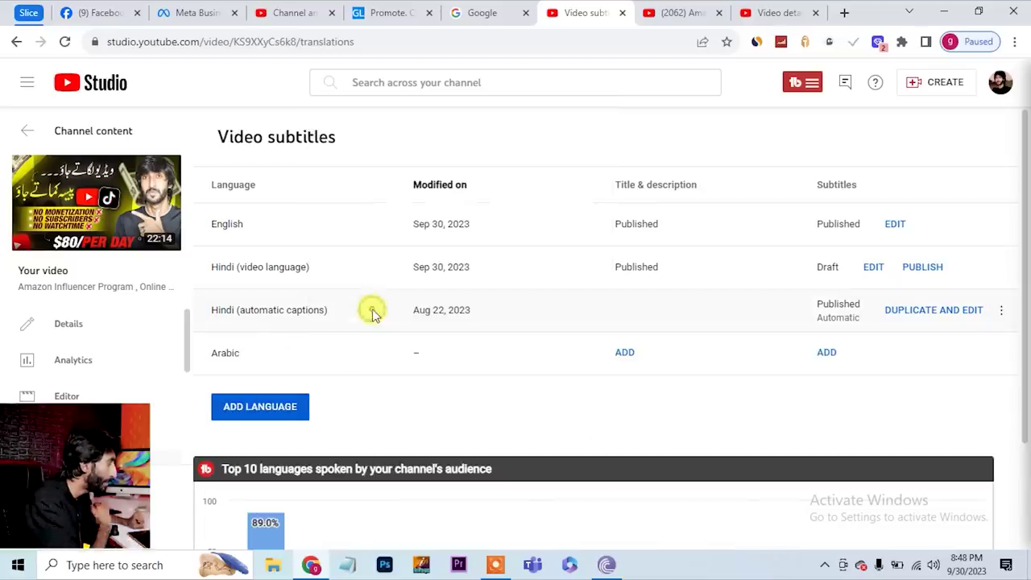
{"action": "left_click", "coordinate": [822, 355]}
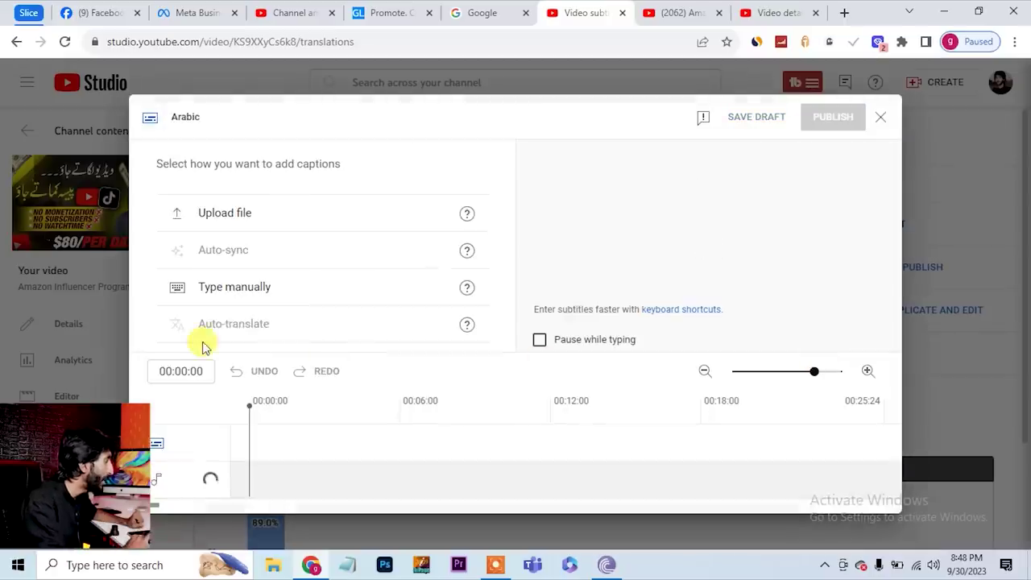
{"action": "left_click", "coordinate": [880, 118]}
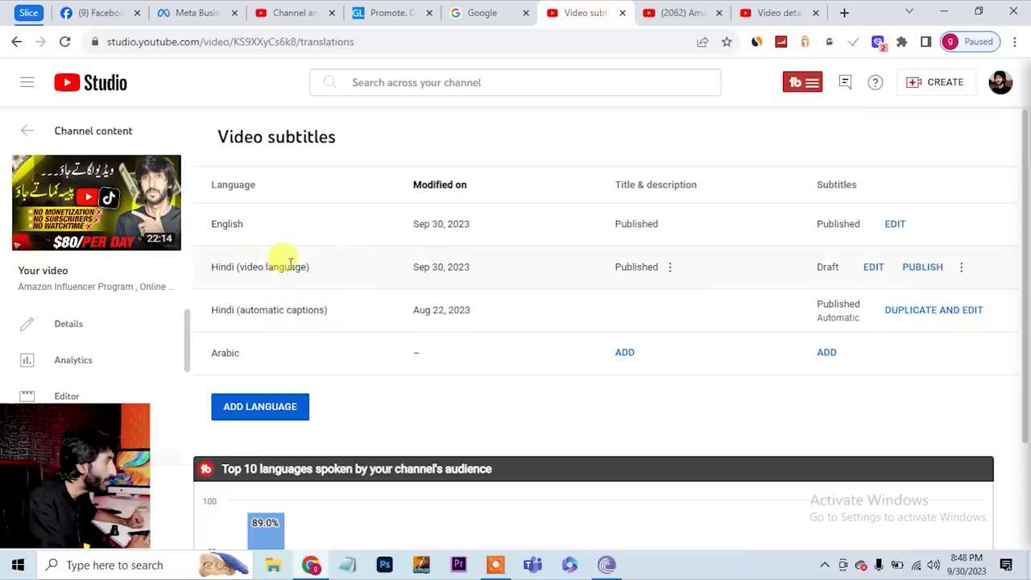
Step: Republish the Hindi (video language) subtitles and try auto-translating the Arabic subtitles, leaving the editor without publishing
{"action": "left_click", "coordinate": [927, 272]}
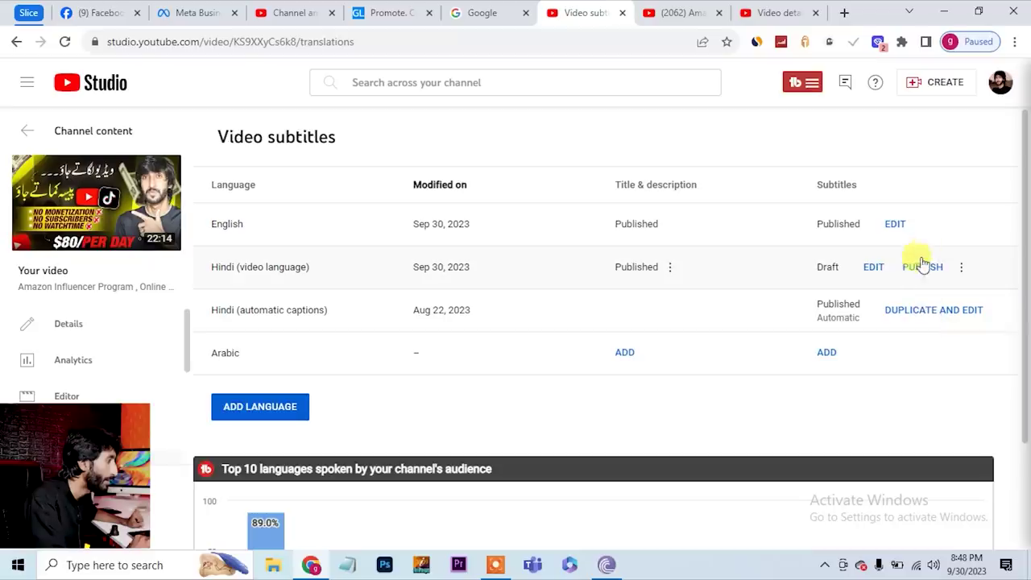
{"action": "left_click", "coordinate": [922, 271]}
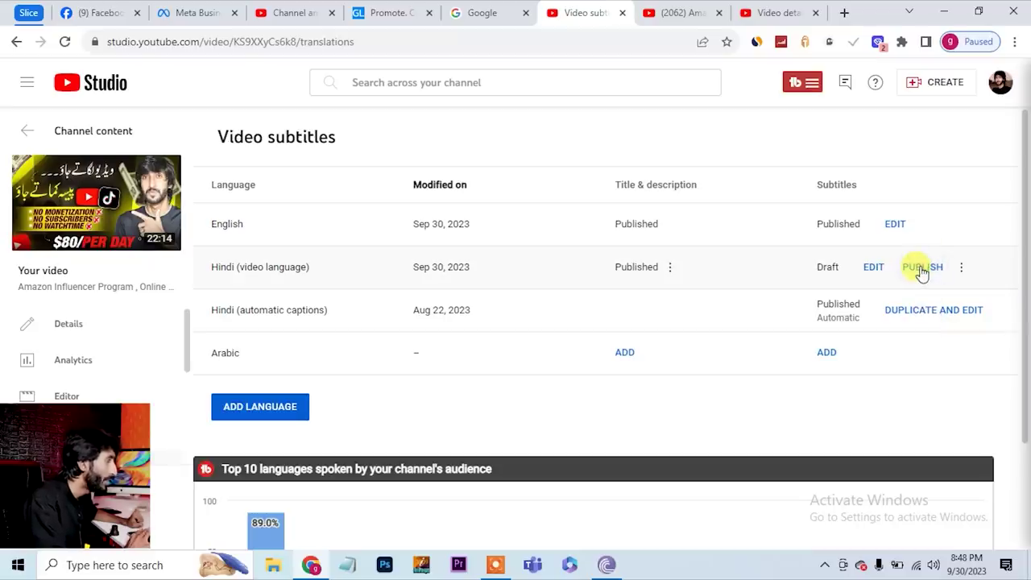
{"action": "left_click", "coordinate": [821, 354]}
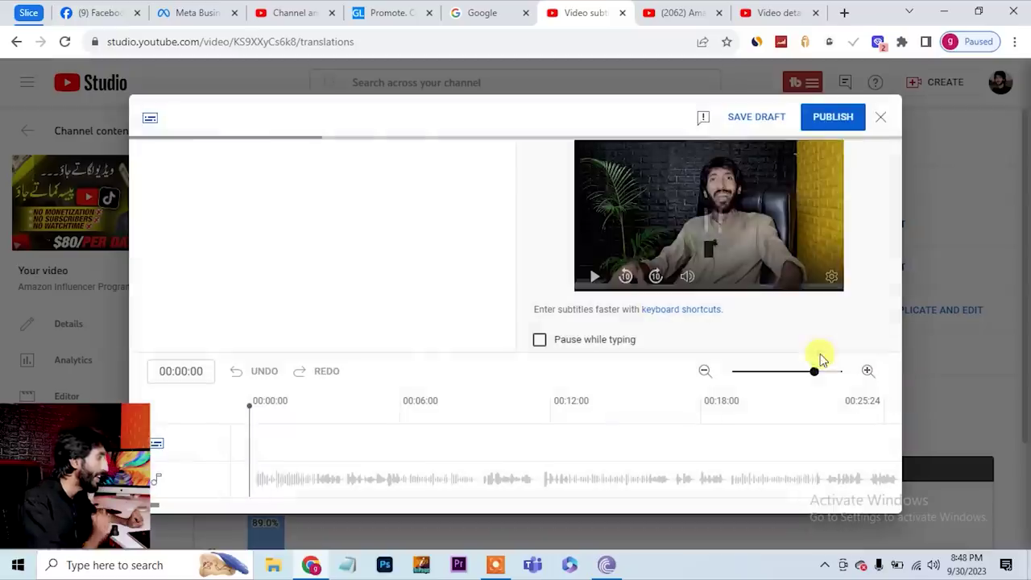
{"action": "left_click", "coordinate": [214, 320]}
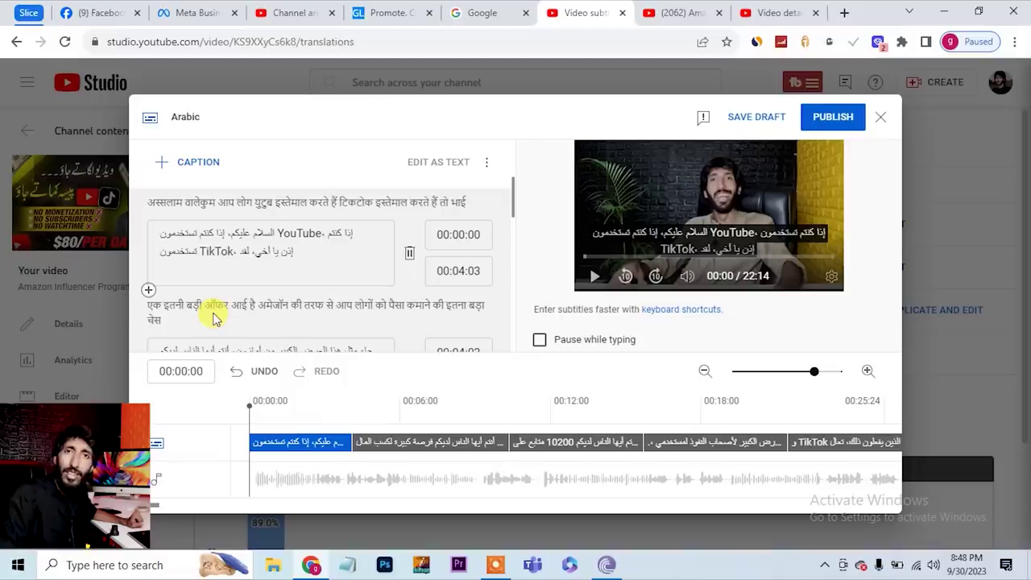
{"action": "left_click", "coordinate": [879, 117]}
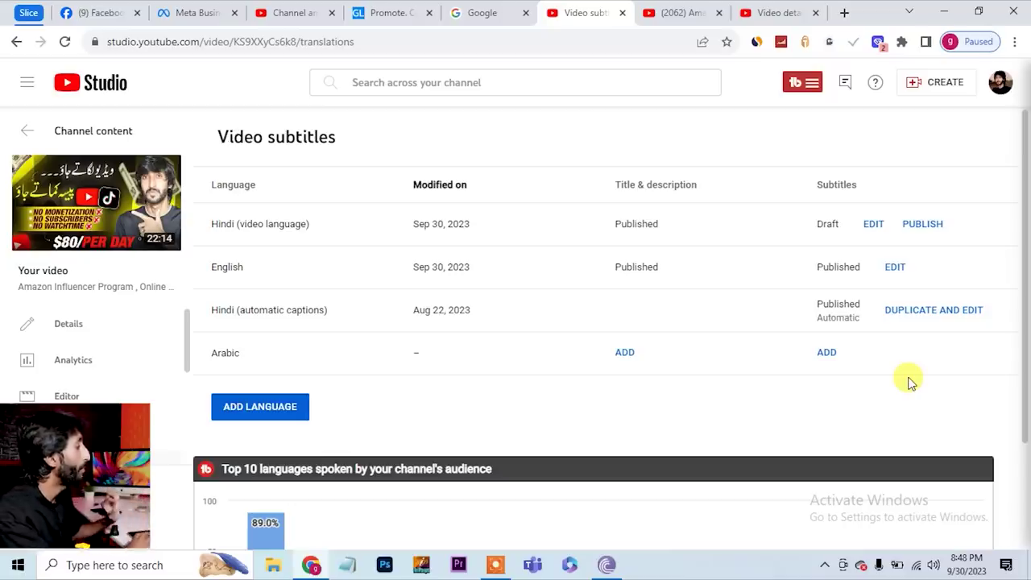
{"action": "left_click_drag", "start_coordinate": [249, 310], "coordinate": [332, 312]}
{"action": "left_click", "coordinate": [331, 312]}
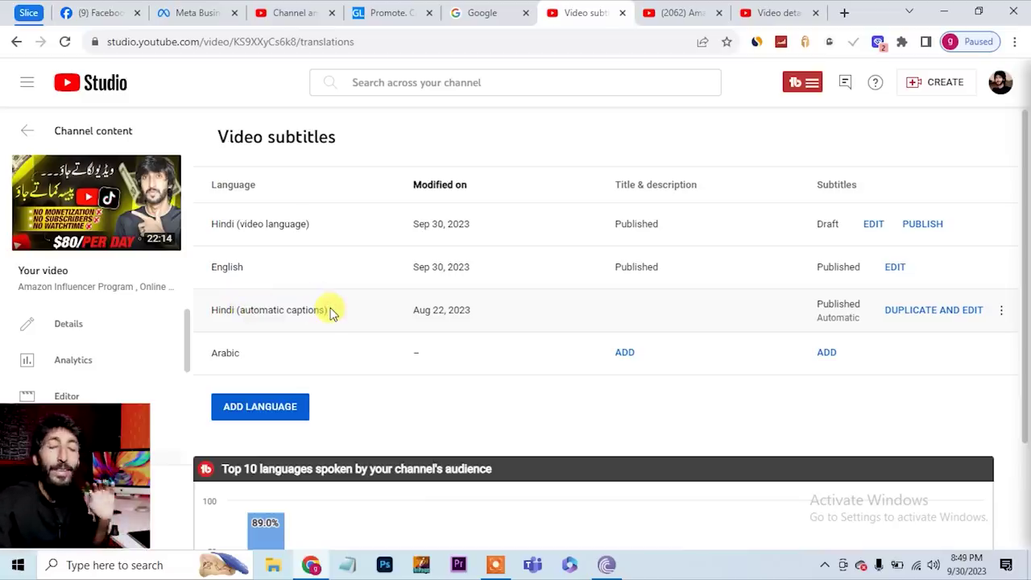